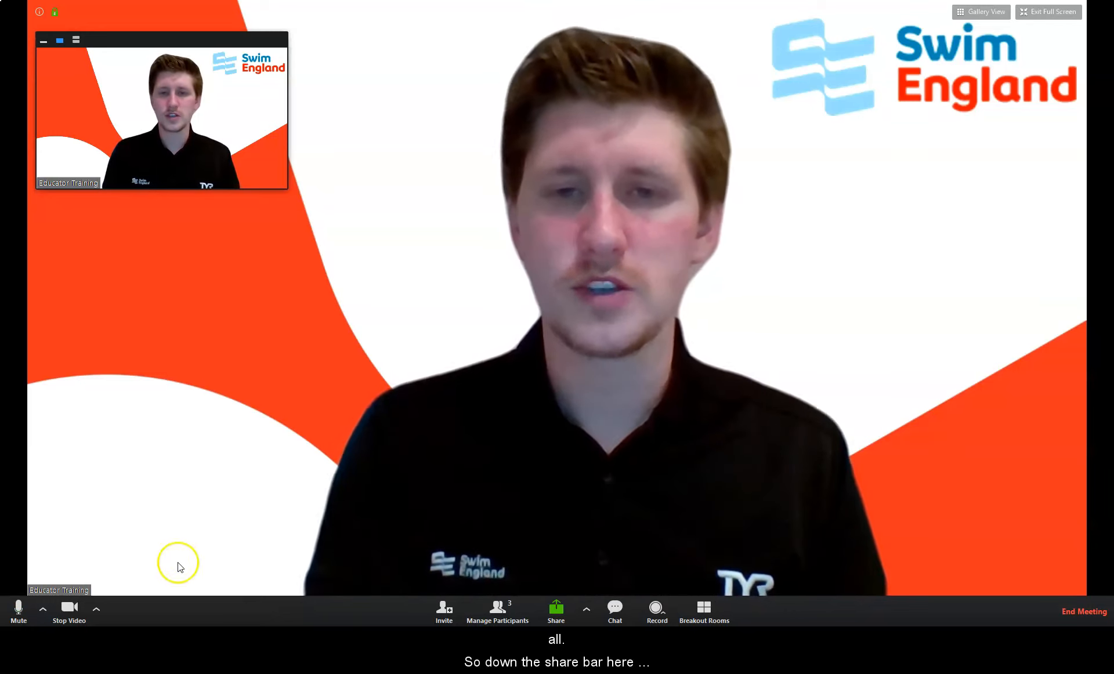
Step: Share a blank Zoom whiteboard and dismiss the Format panel
{"action": "left_click", "coordinate": [554, 613]}
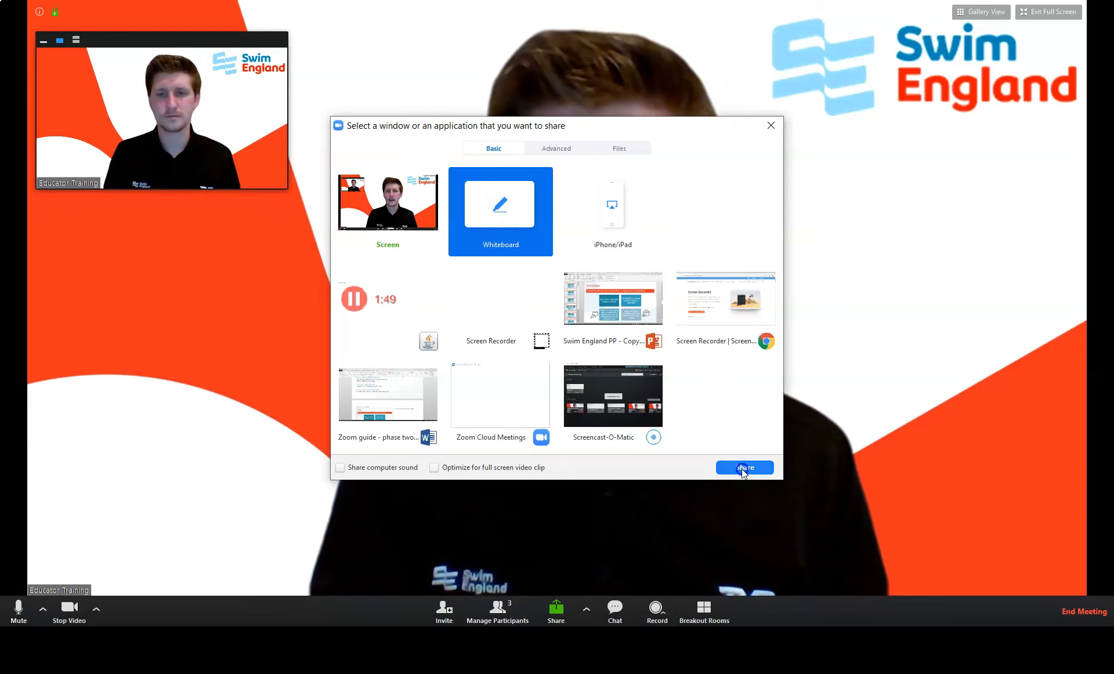
{"action": "left_click", "coordinate": [744, 467]}
{"action": "left_click", "coordinate": [566, 79]}
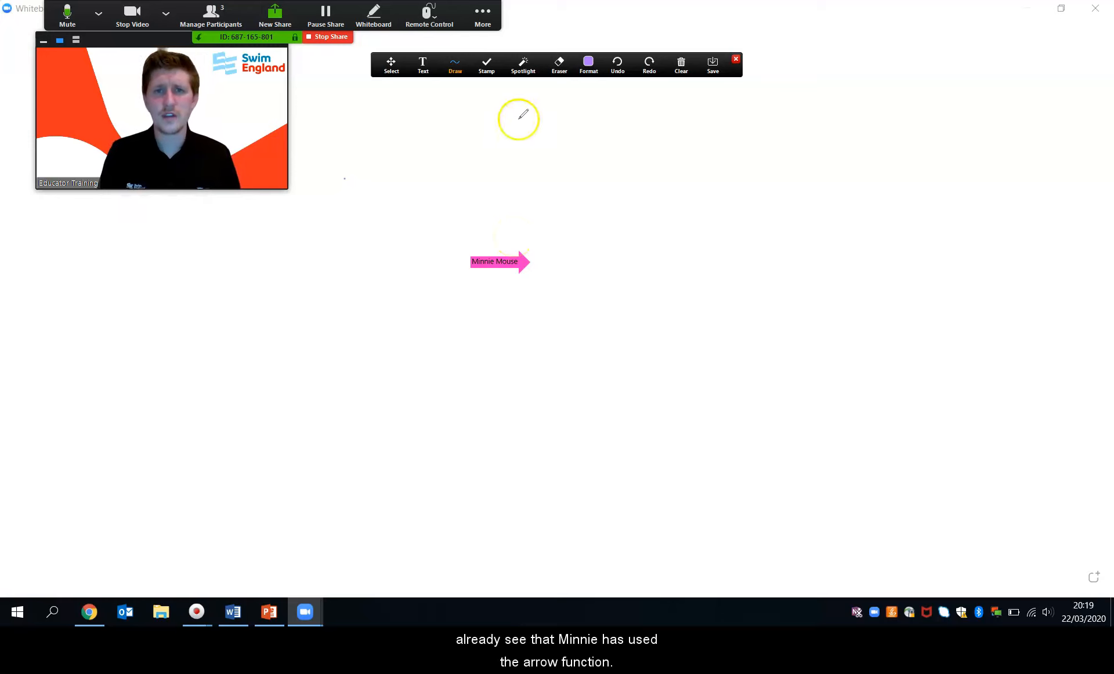
Step: Place your own labelled Spotlight arrow at the upper right of the whiteboard
{"action": "left_click", "coordinate": [523, 65]}
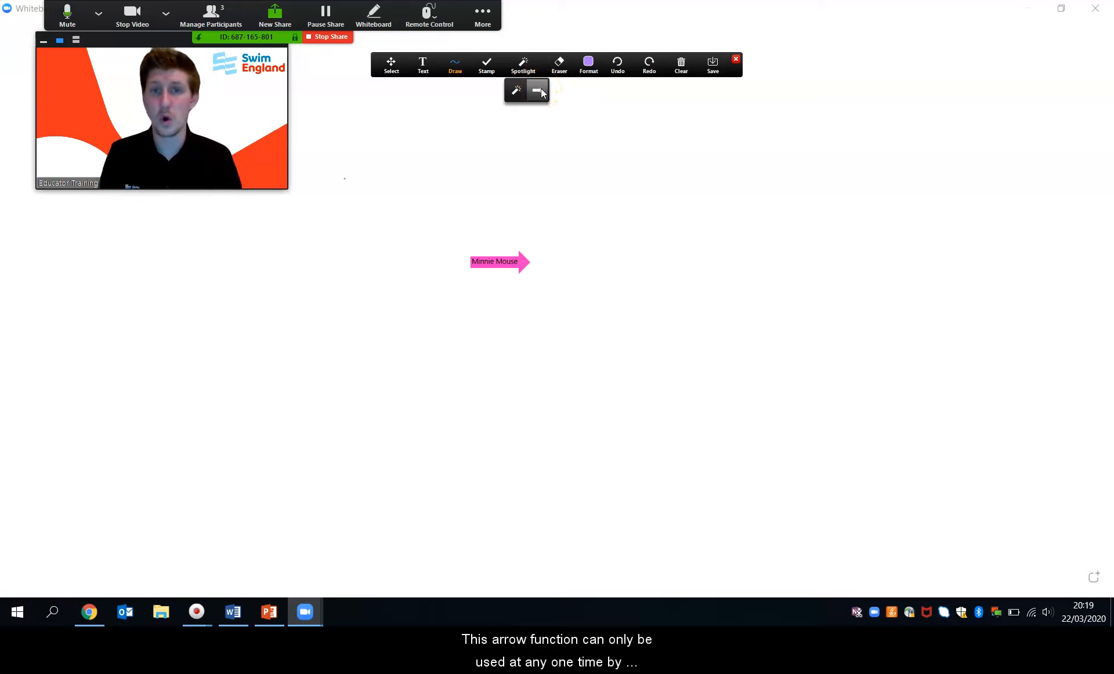
{"action": "left_click", "coordinate": [538, 92]}
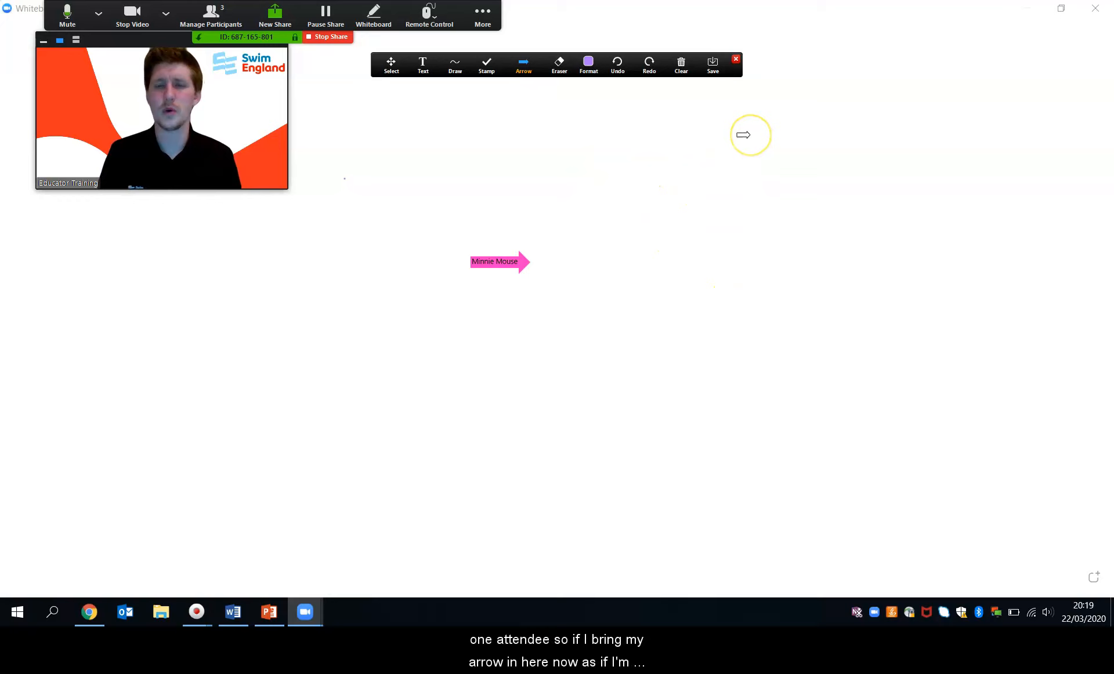
{"action": "left_click", "coordinate": [747, 134]}
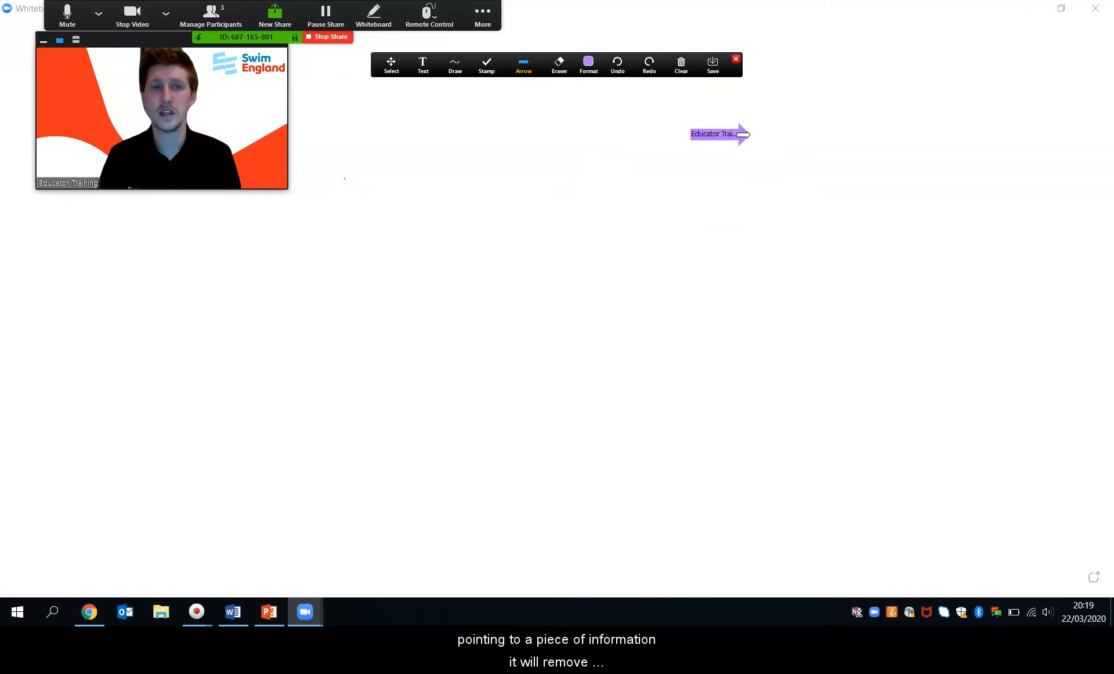
Step: Add a text box mid-whiteboard reading 'Hello'
{"action": "left_click", "coordinate": [423, 64]}
{"action": "left_click", "coordinate": [381, 245]}
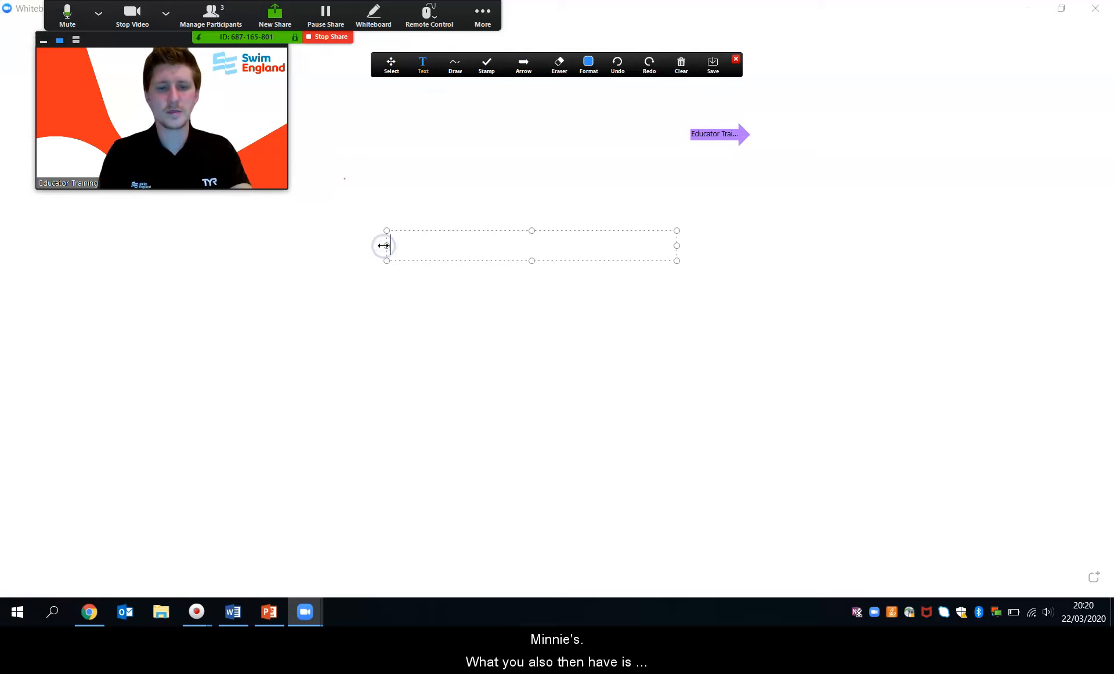
{"action": "type", "text": "Helllo"}
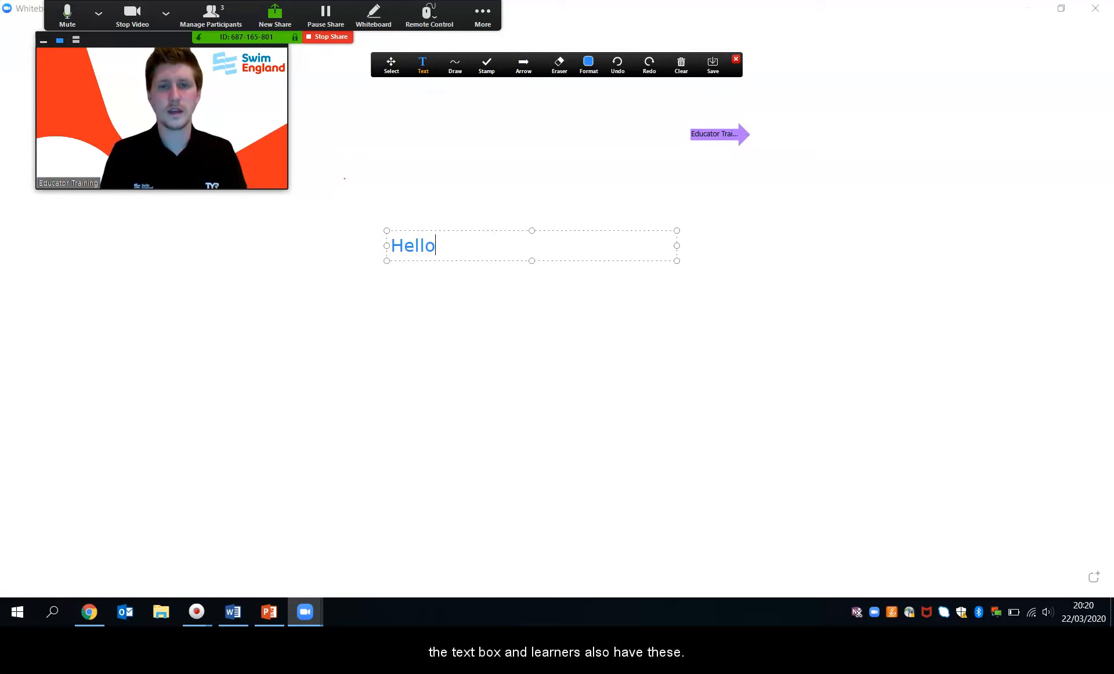
{"action": "left_click", "coordinate": [277, 340]}
Step: Draw a purple freehand loop across the whiteboard
{"action": "left_click", "coordinate": [455, 64]}
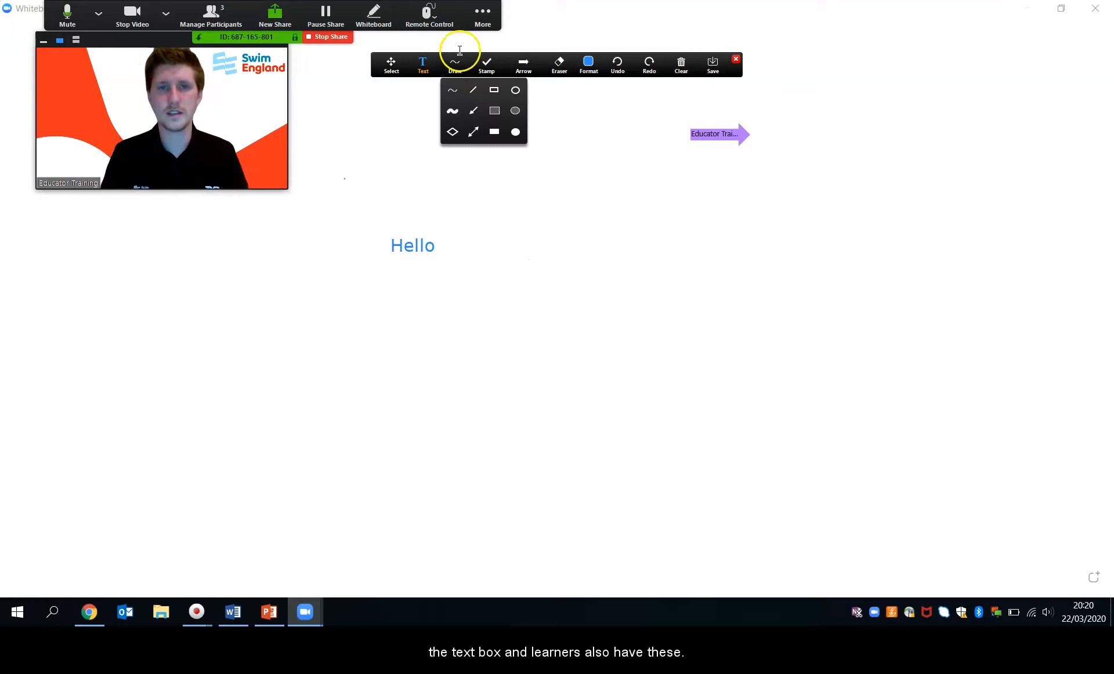
{"action": "left_click", "coordinate": [452, 90]}
{"action": "mouse_move", "coordinate": [451, 158]}
{"action": "left_mouse_down"}
{"action": "mouse_move", "coordinate": [708, 302]}
{"action": "mouse_move", "coordinate": [622, 244]}
{"action": "left_mouse_up"}
Step: Browse the Stamp and Arrow menus, then erase the 'Hello' text
{"action": "left_click", "coordinate": [487, 64]}
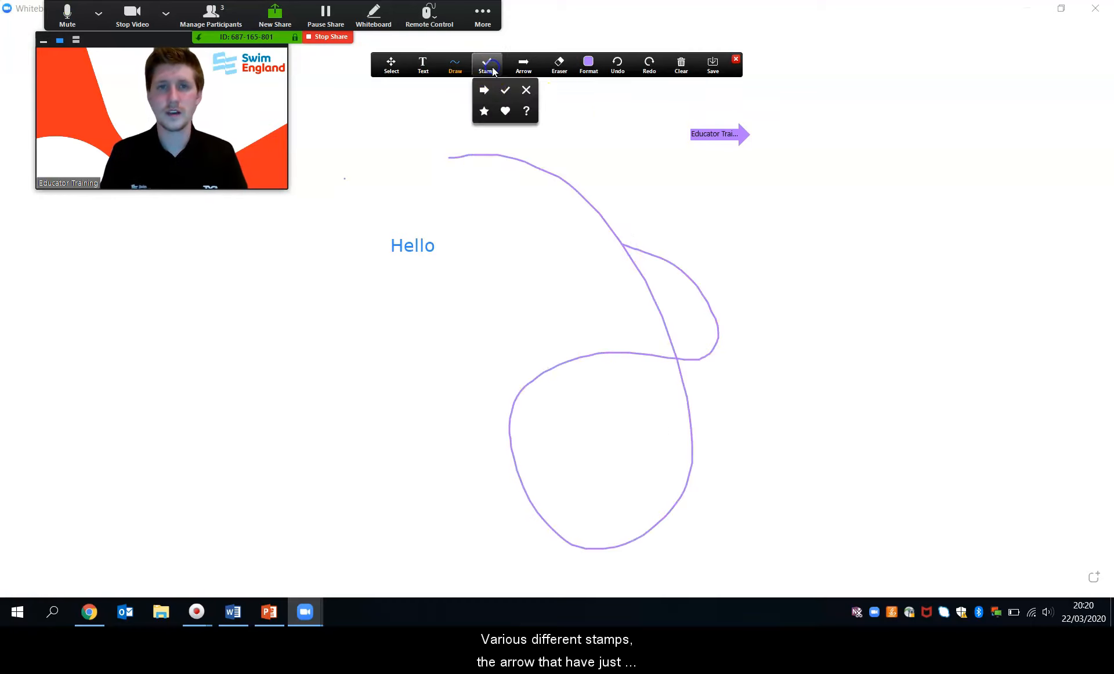
{"action": "left_click", "coordinate": [524, 65]}
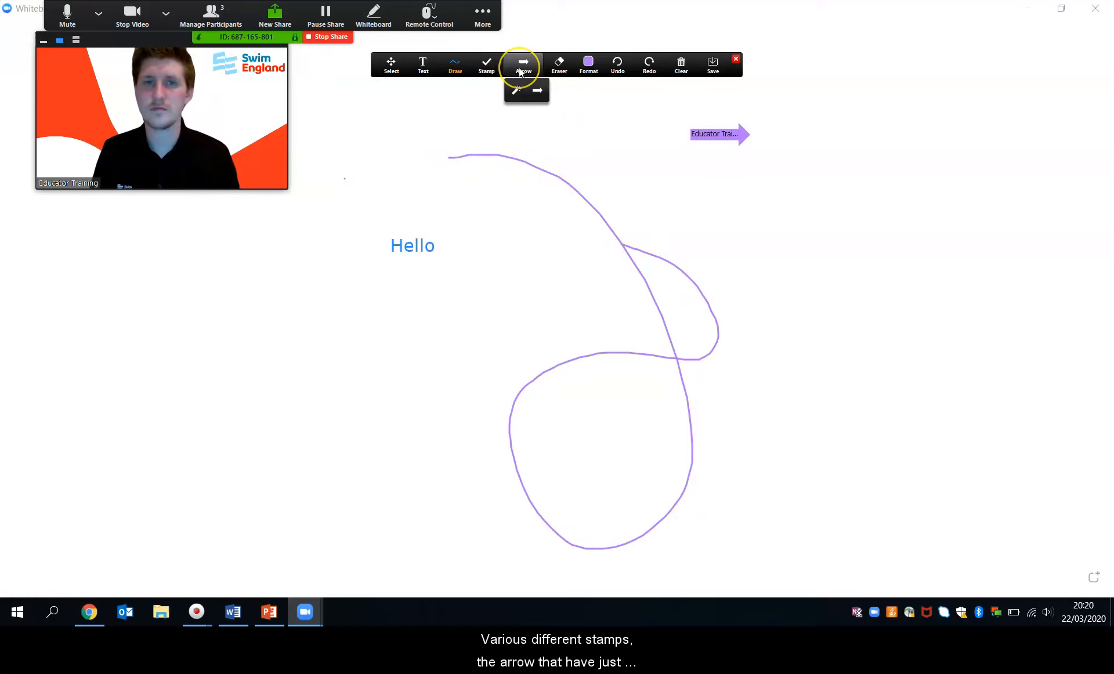
{"action": "left_click", "coordinate": [559, 65]}
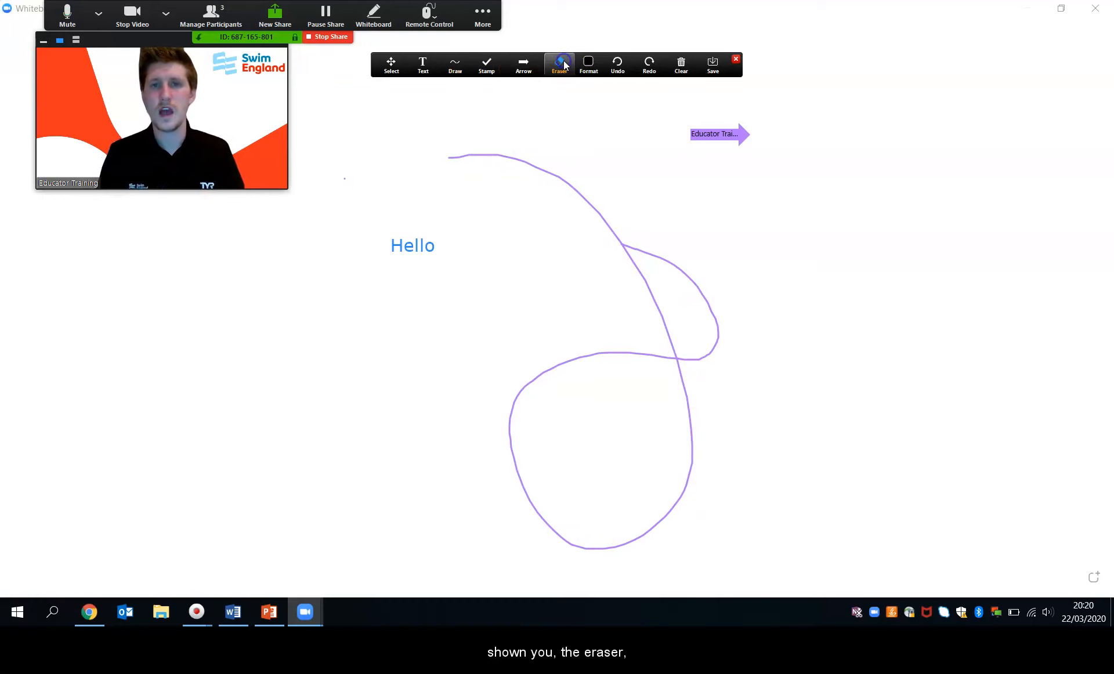
{"action": "left_click_drag", "start_coordinate": [402, 191], "coordinate": [418, 252]}
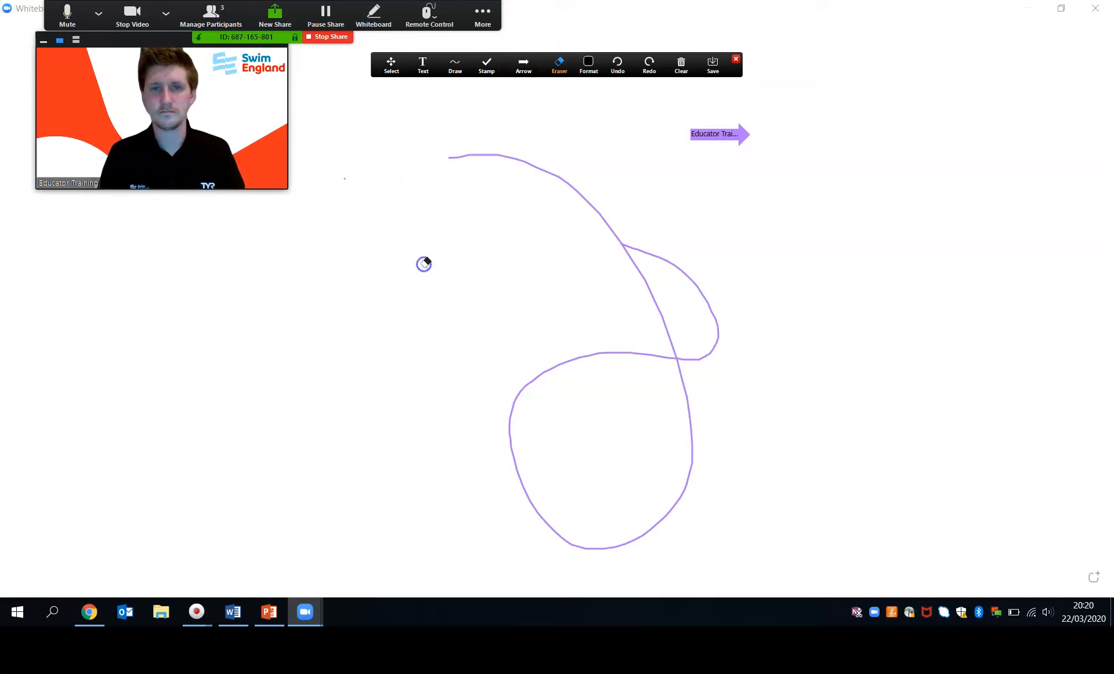
Step: Review the Format and Clear options, then save the whiteboard to a folder
{"action": "left_click", "coordinate": [588, 64]}
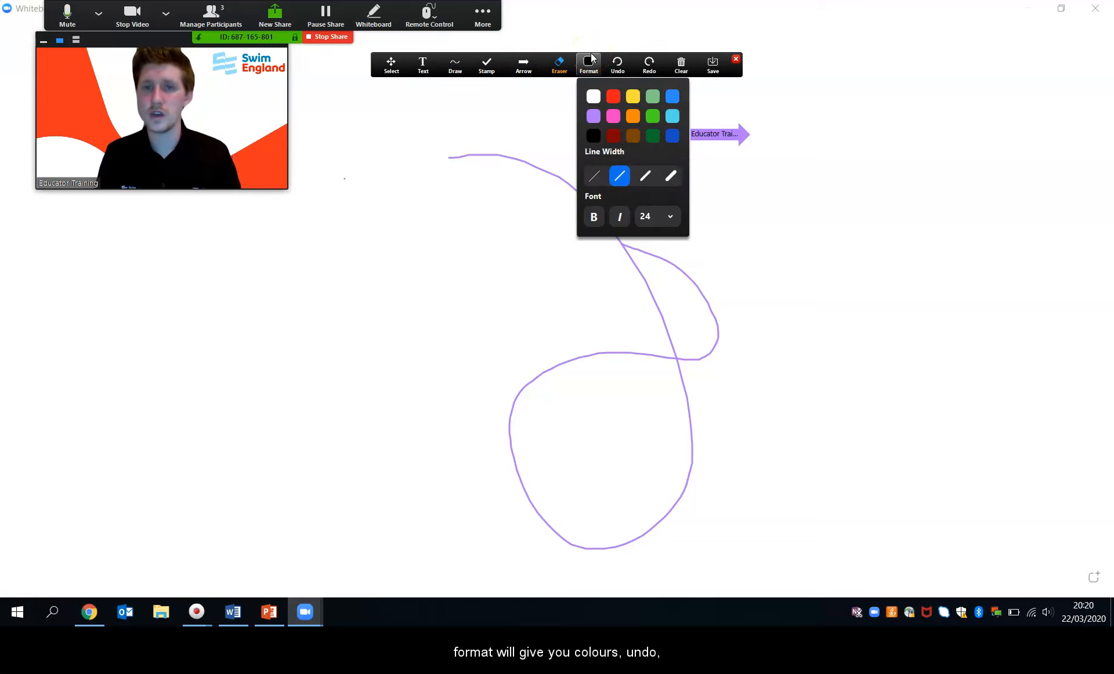
{"action": "left_click", "coordinate": [618, 63]}
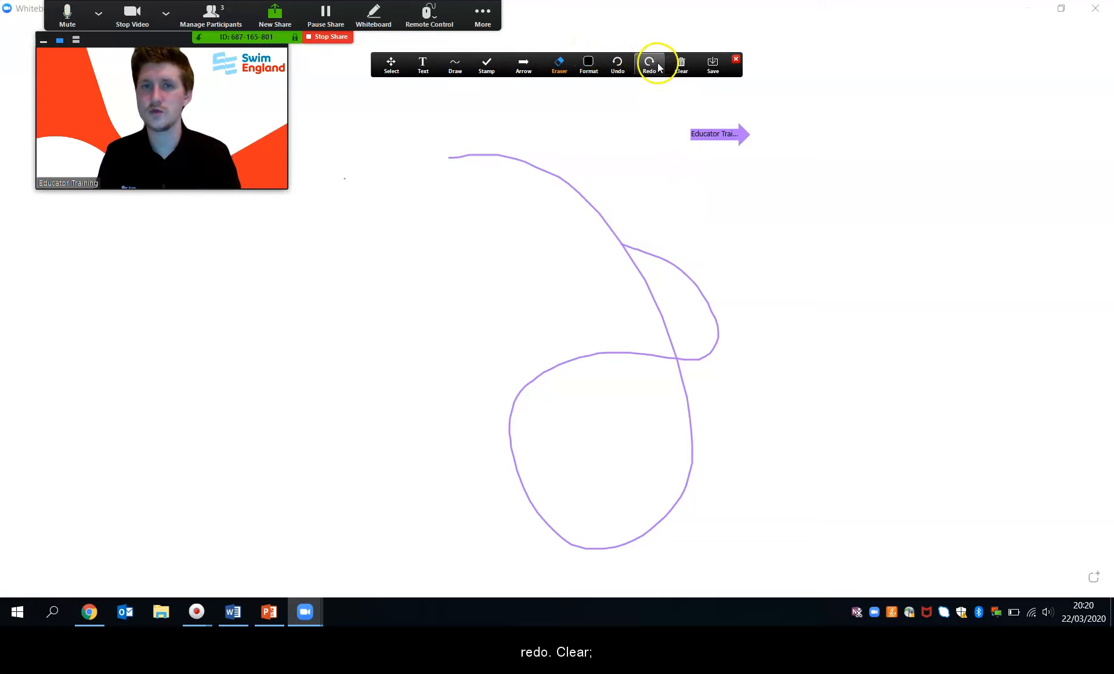
{"action": "left_click", "coordinate": [681, 63]}
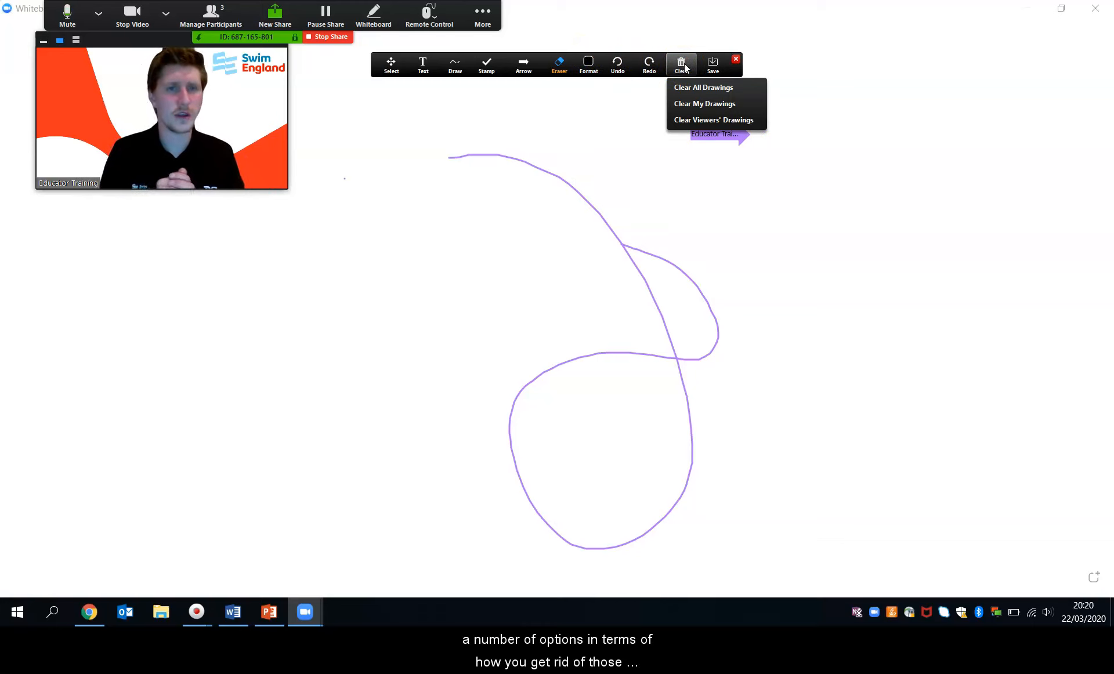
{"action": "left_click", "coordinate": [712, 64]}
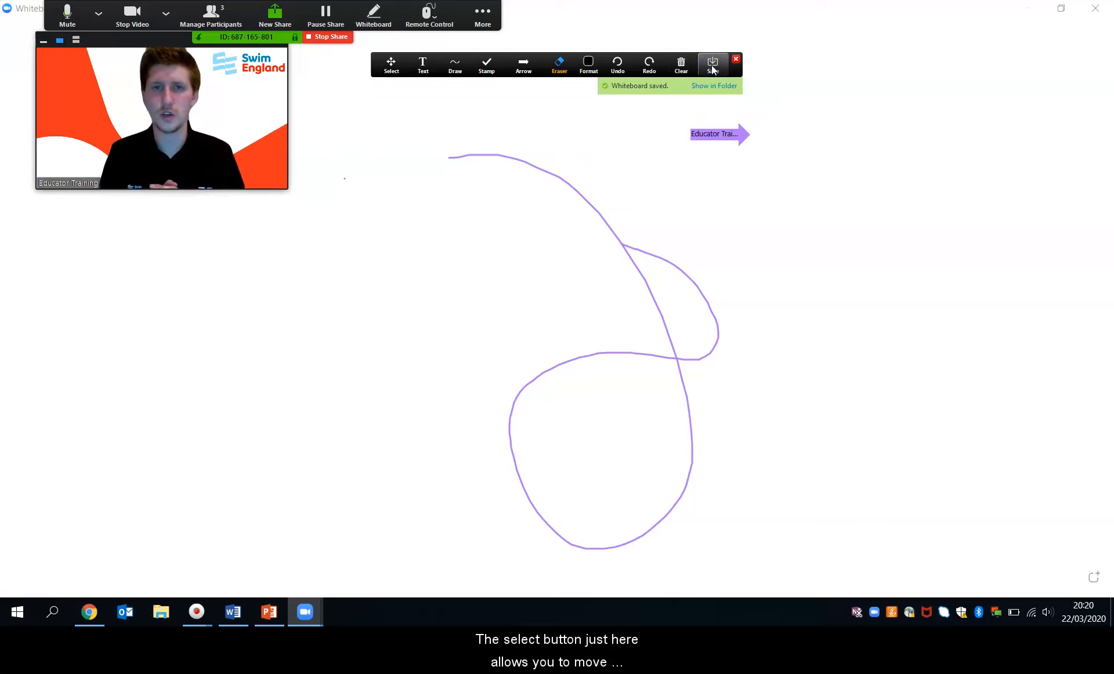
Step: Move the purple freehand loop to the upper right beside the labelled arrow
{"action": "left_click", "coordinate": [389, 64]}
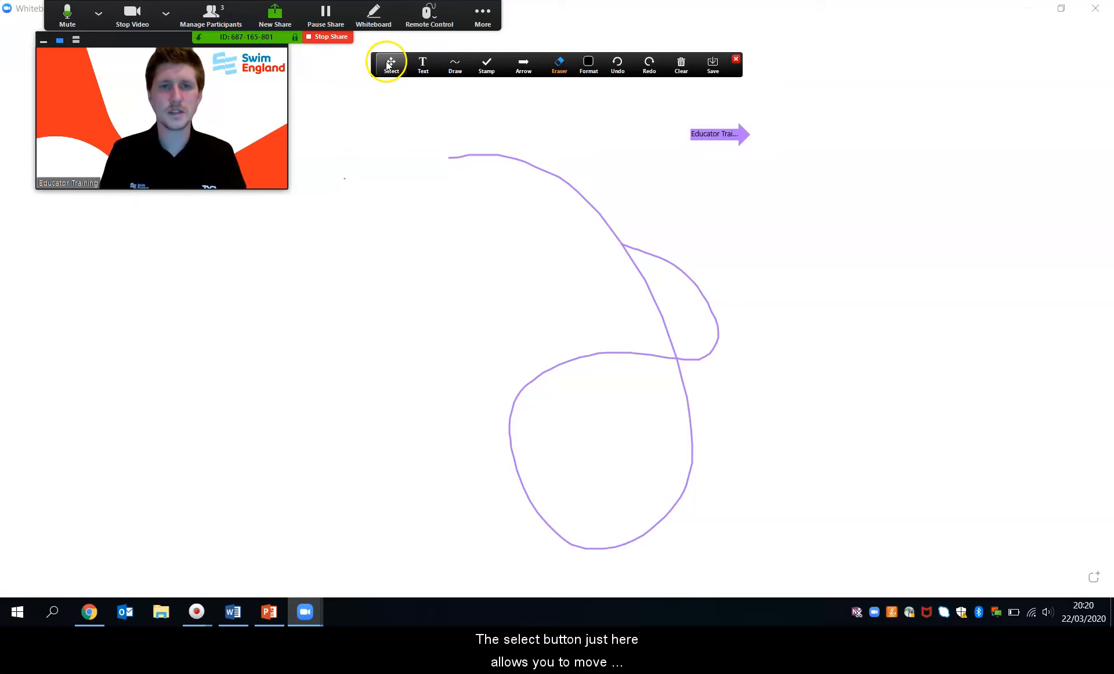
{"action": "left_click", "coordinate": [504, 159]}
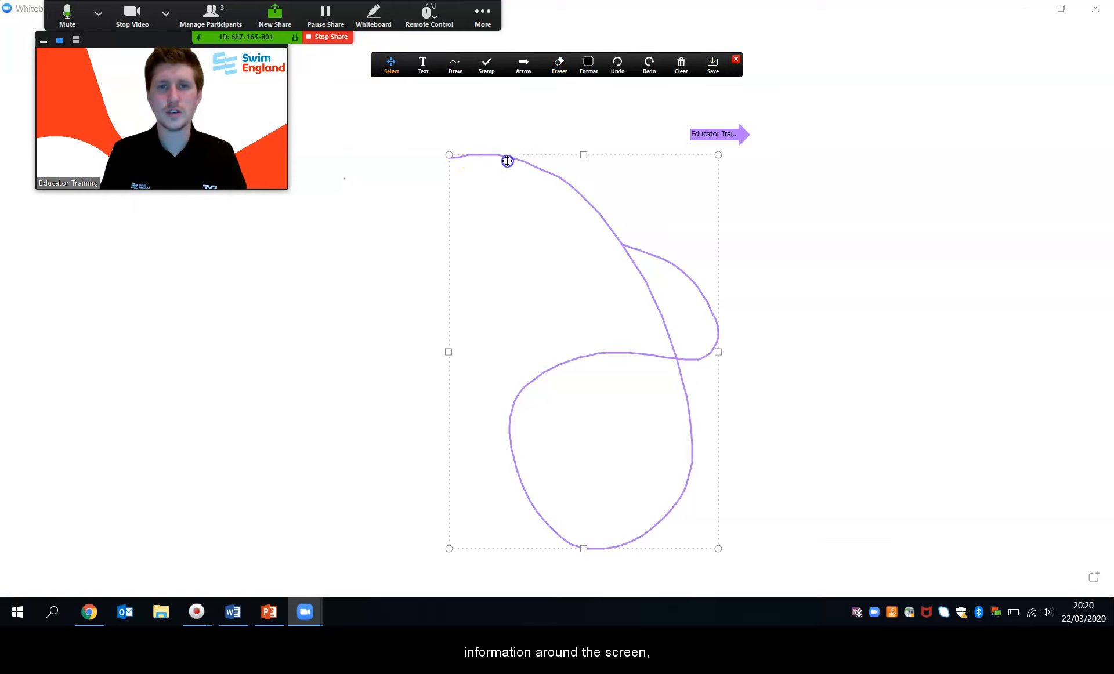
{"action": "left_click_drag", "start_coordinate": [507, 161], "coordinate": [850, 38]}
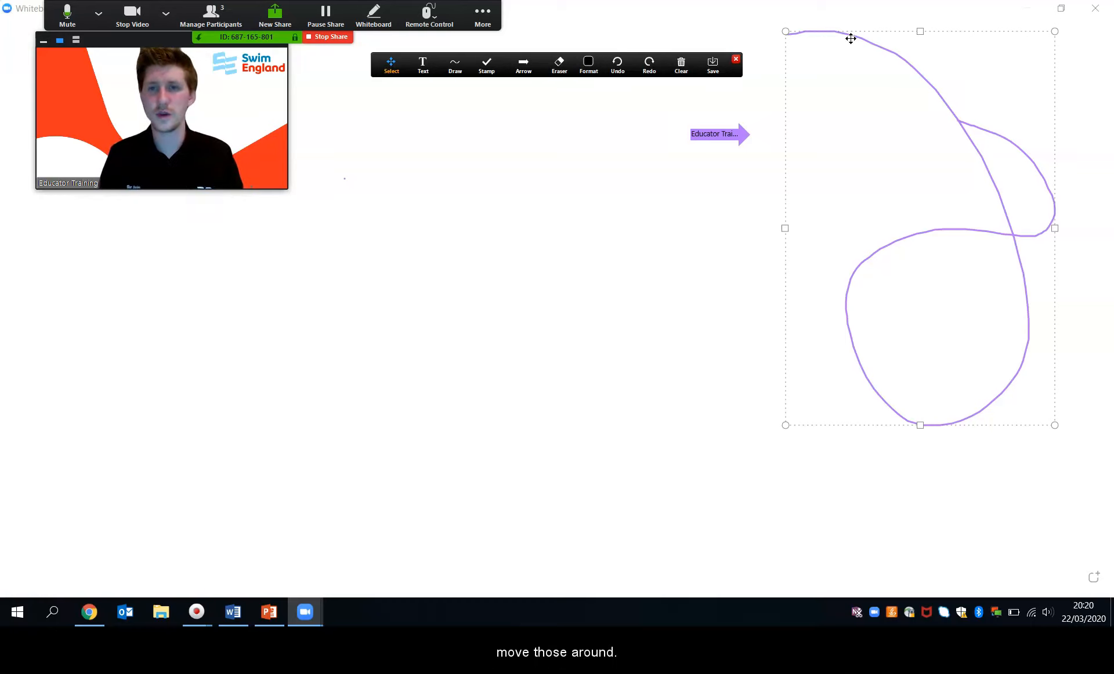
{"action": "left_click", "coordinate": [559, 347]}
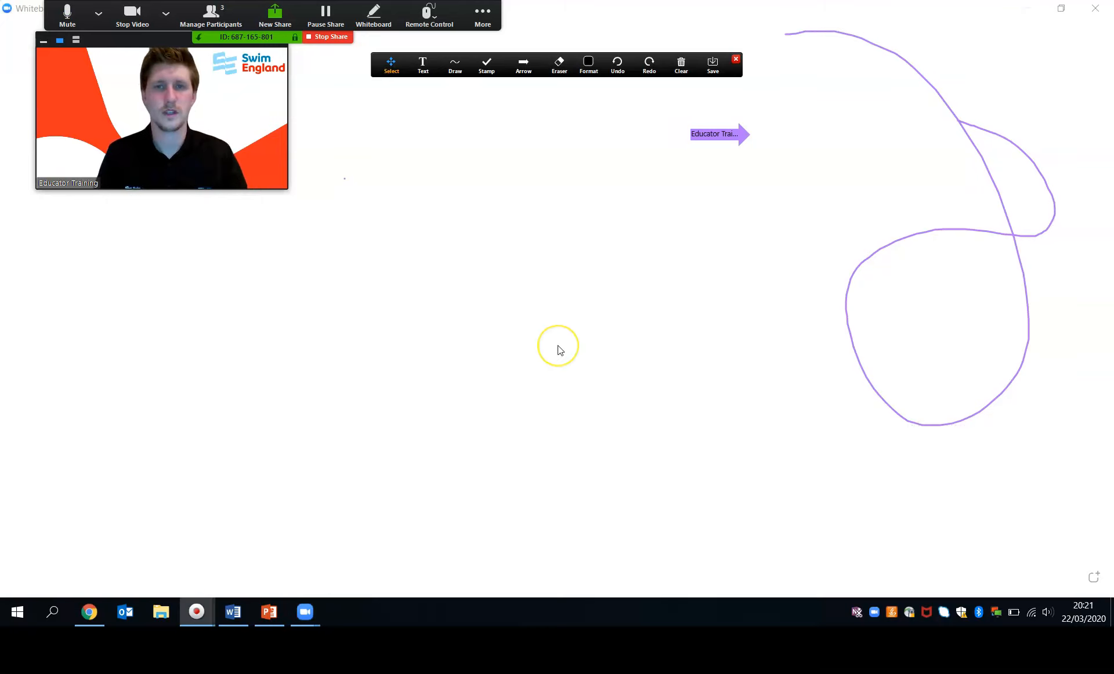